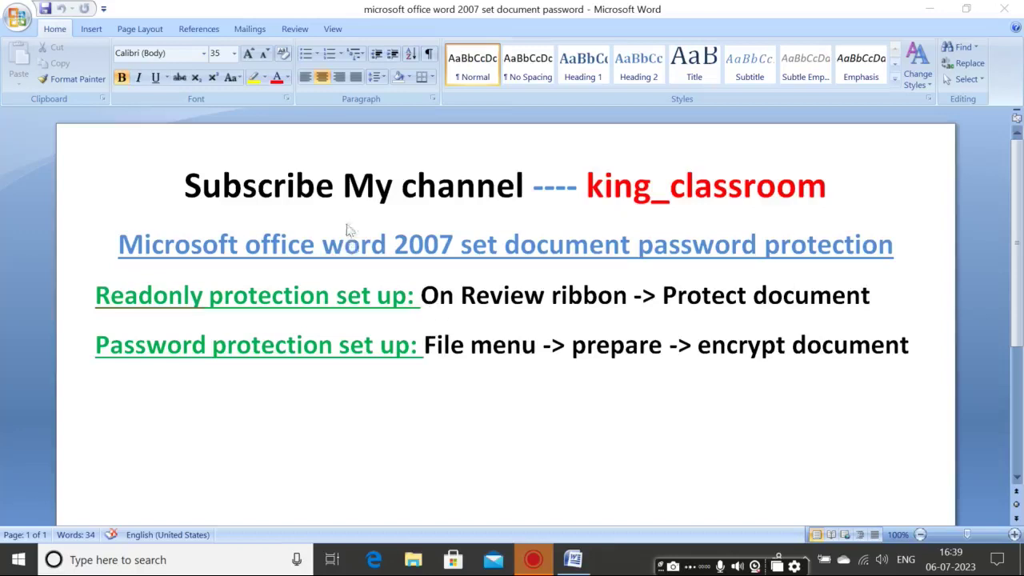
Highlight the title and the Readonly protection set up label to point them out.
drag(325, 245, 824, 248)
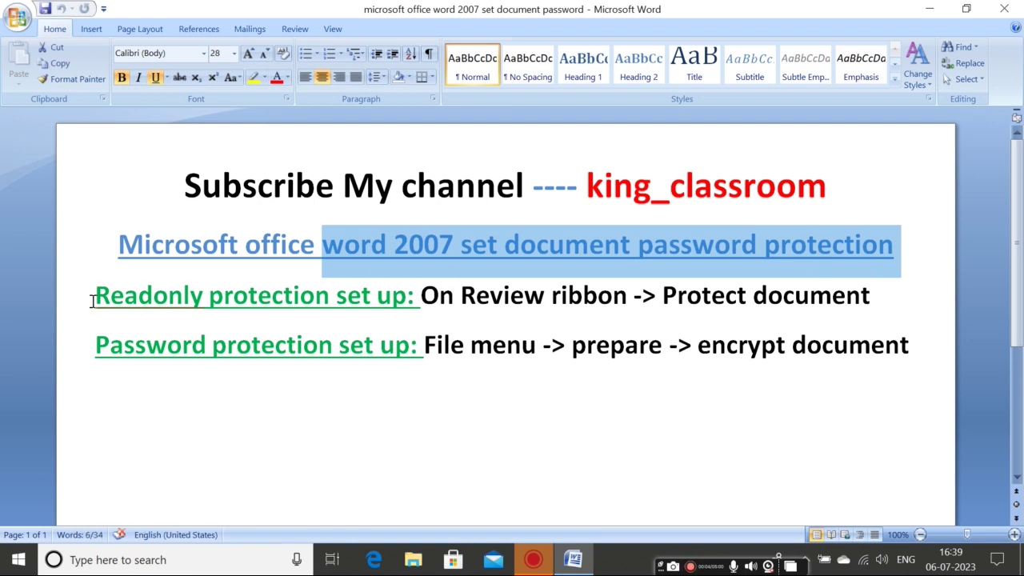
drag(95, 295, 394, 298)
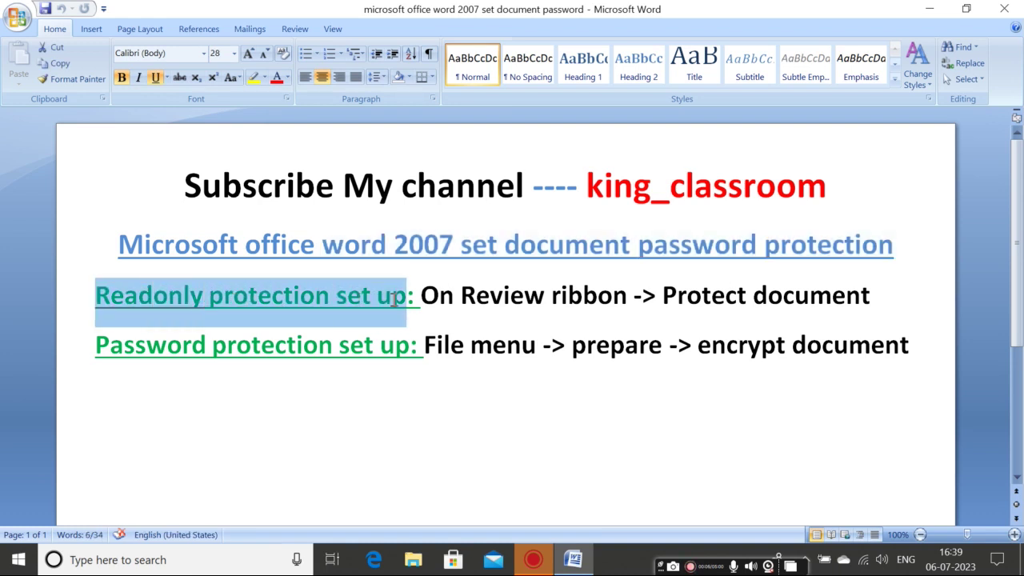
click(475, 331)
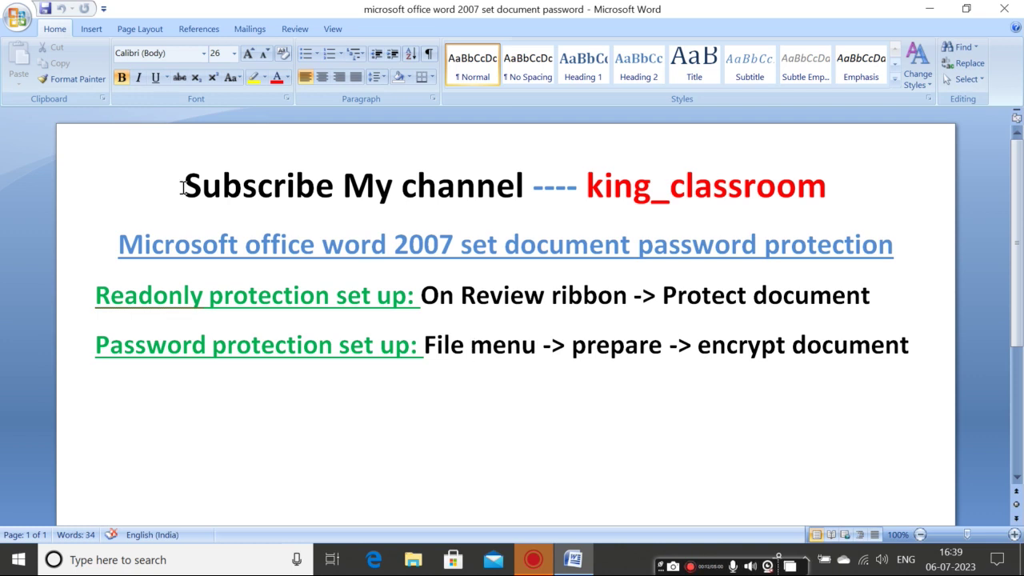
mouse_move(184, 186)
mouse_down()
mouse_move(443, 203)
mouse_move(747, 201)
mouse_move(720, 213)
mouse_up()
click(715, 212)
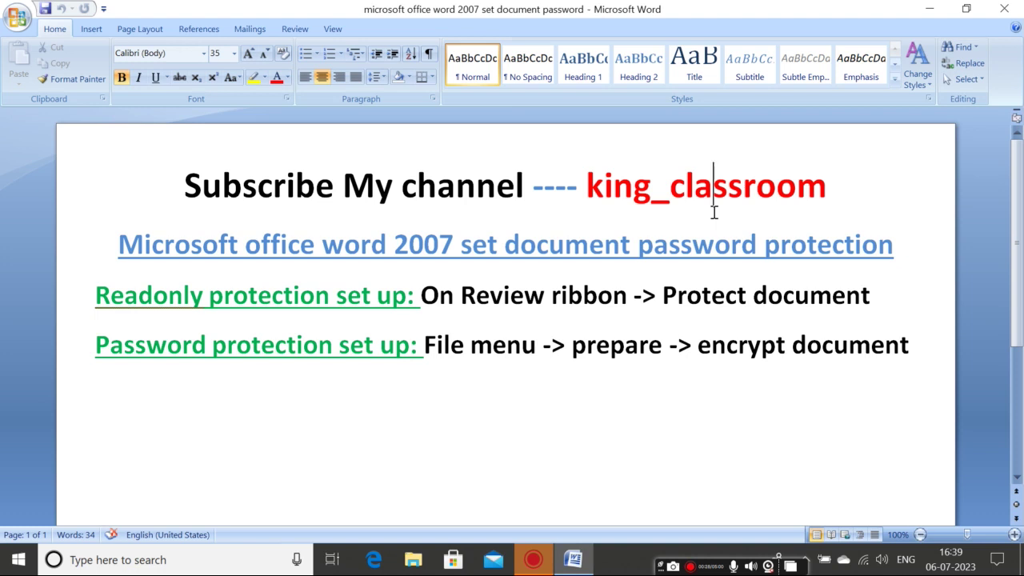
Highlight the Readonly label and the Protect document step, then switch to the Review ribbon.
drag(94, 303, 407, 298)
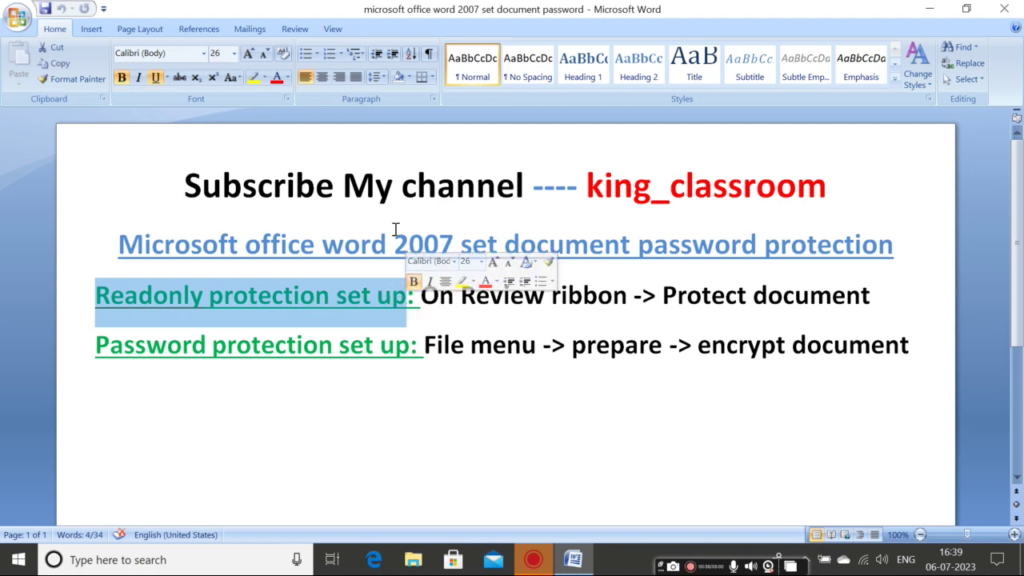
drag(395, 230, 439, 236)
click(433, 298)
drag(664, 296, 870, 298)
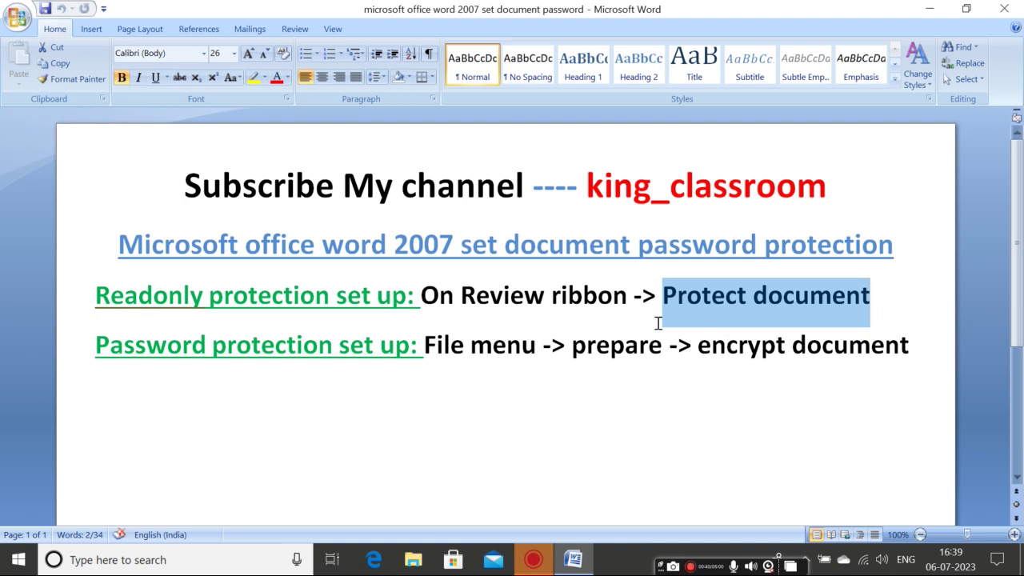
click(293, 30)
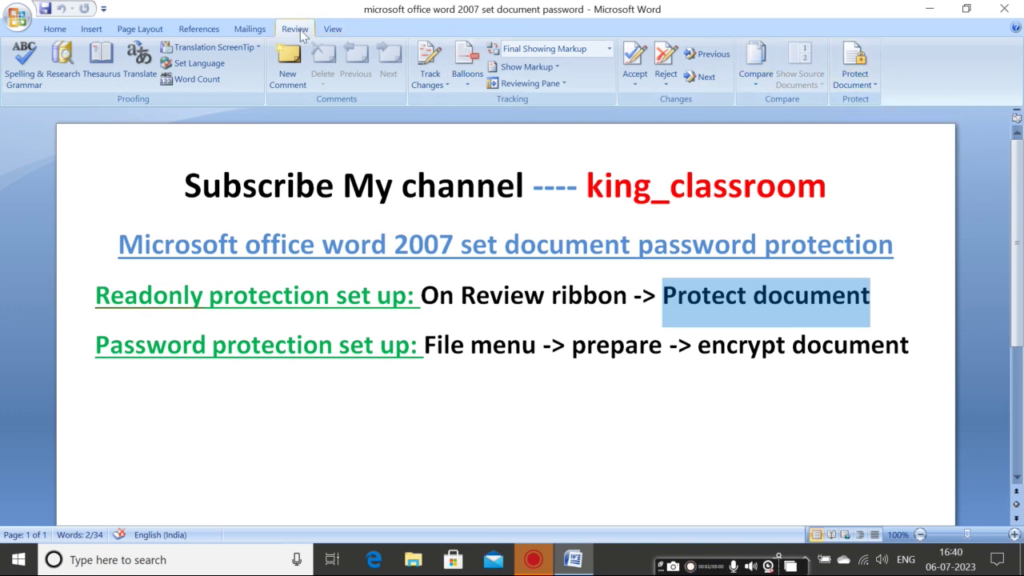
Restrict editing to No changes (Read only) with Everyone exempted, and begin enforcing protection.
click(862, 74)
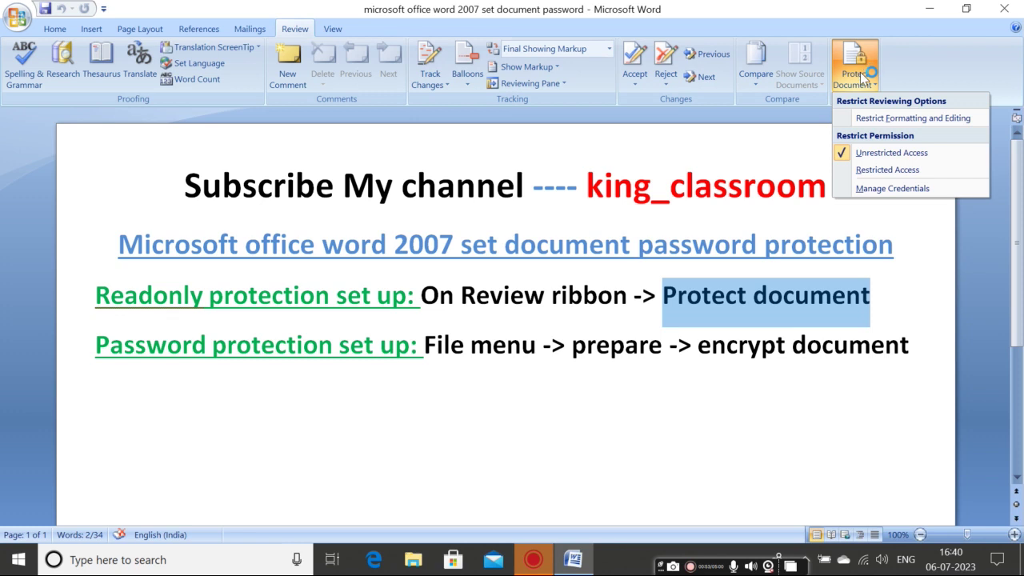
click(921, 121)
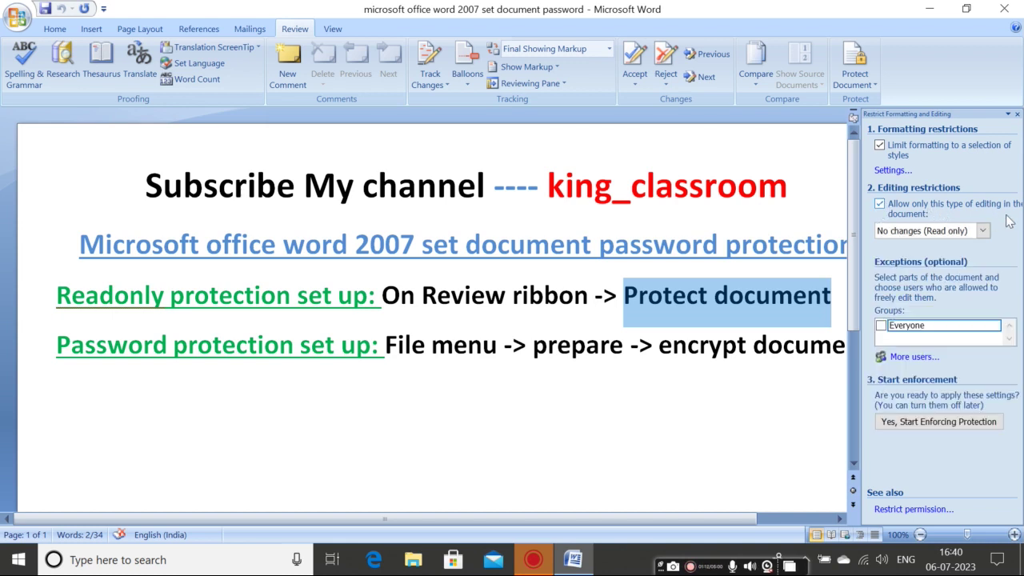
click(917, 231)
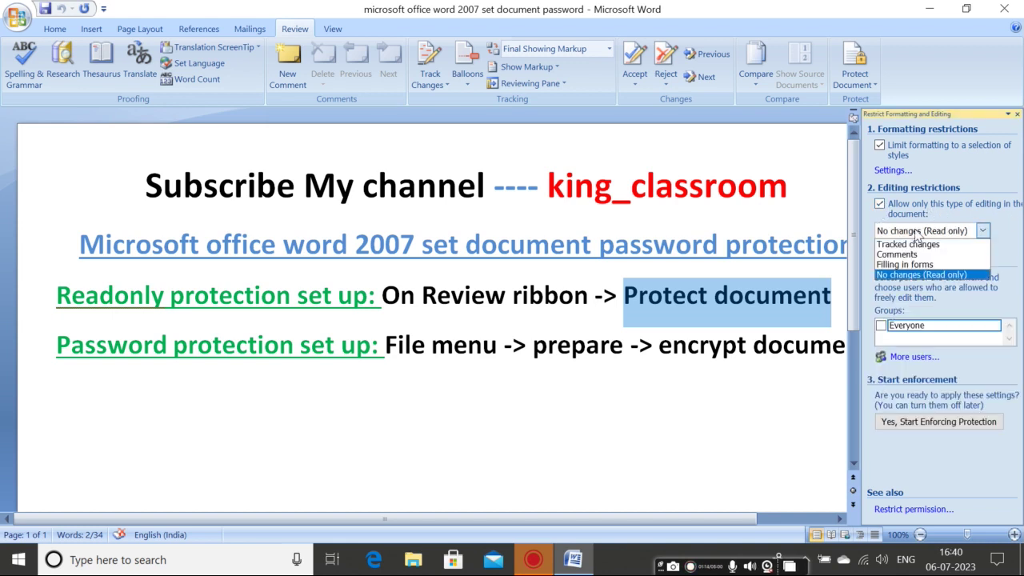
click(920, 275)
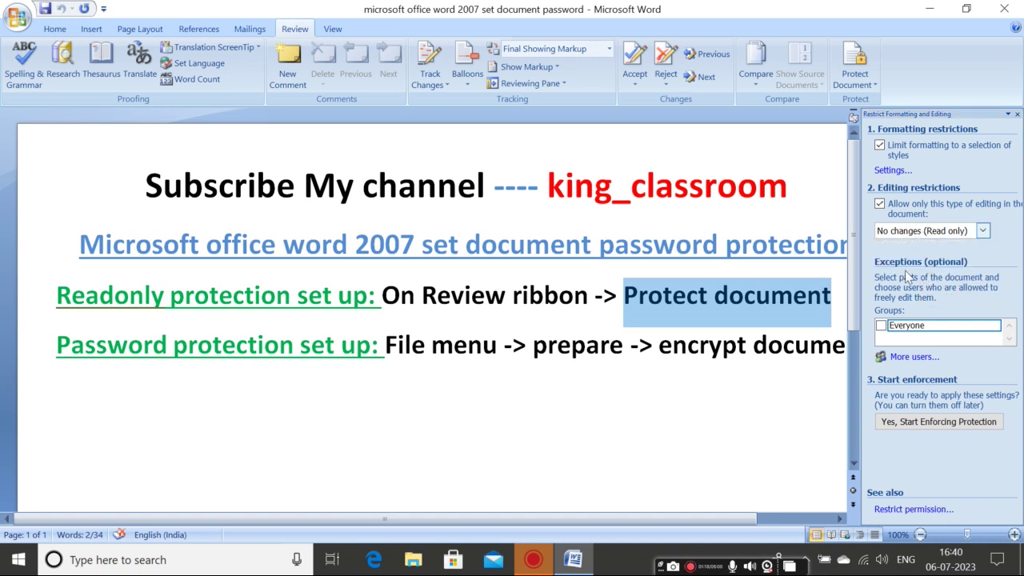
click(880, 328)
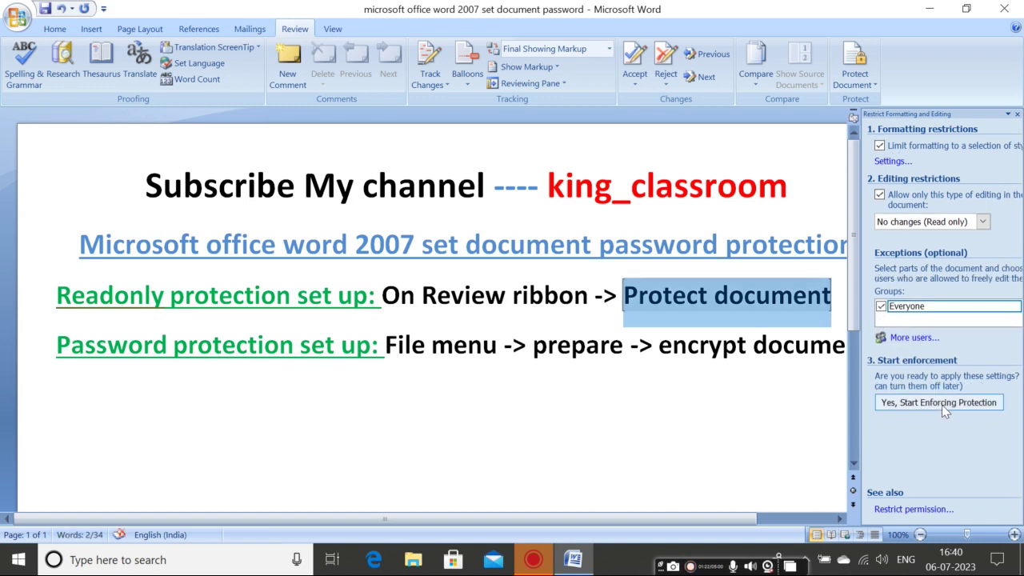
click(938, 406)
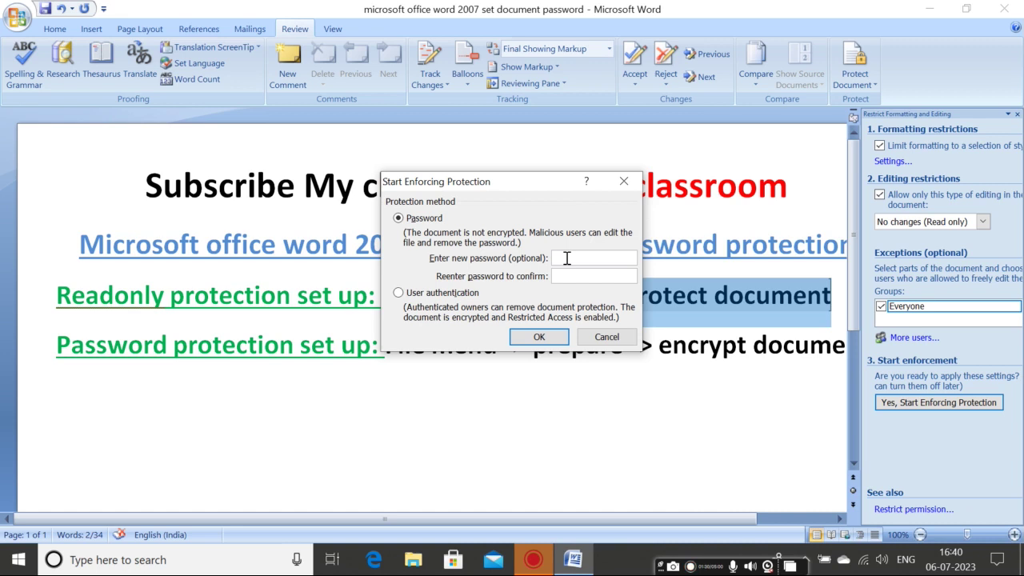
Enforce the read-only lock with a password, save the document, and close the restrictions pane.
click(539, 337)
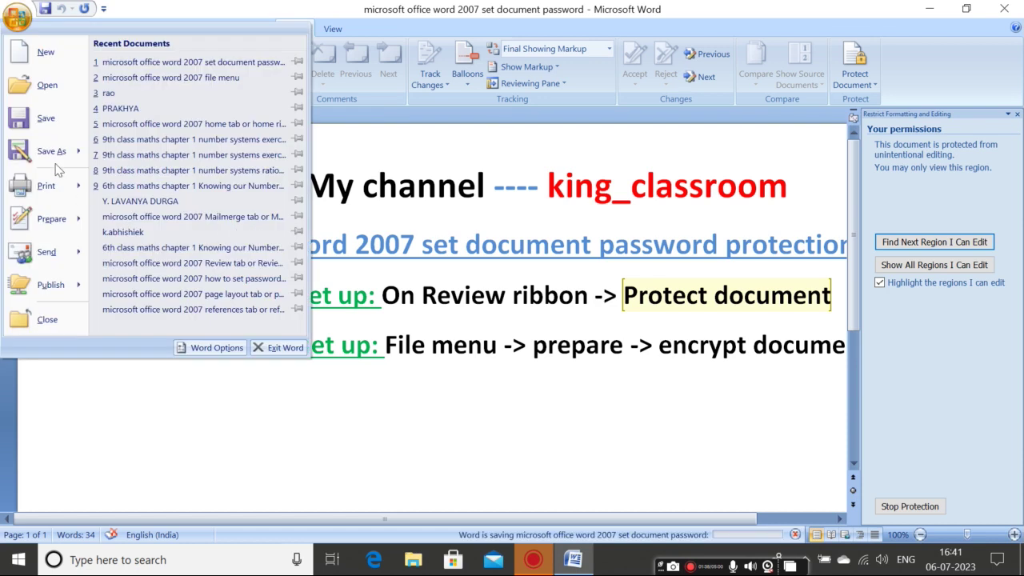
click(39, 118)
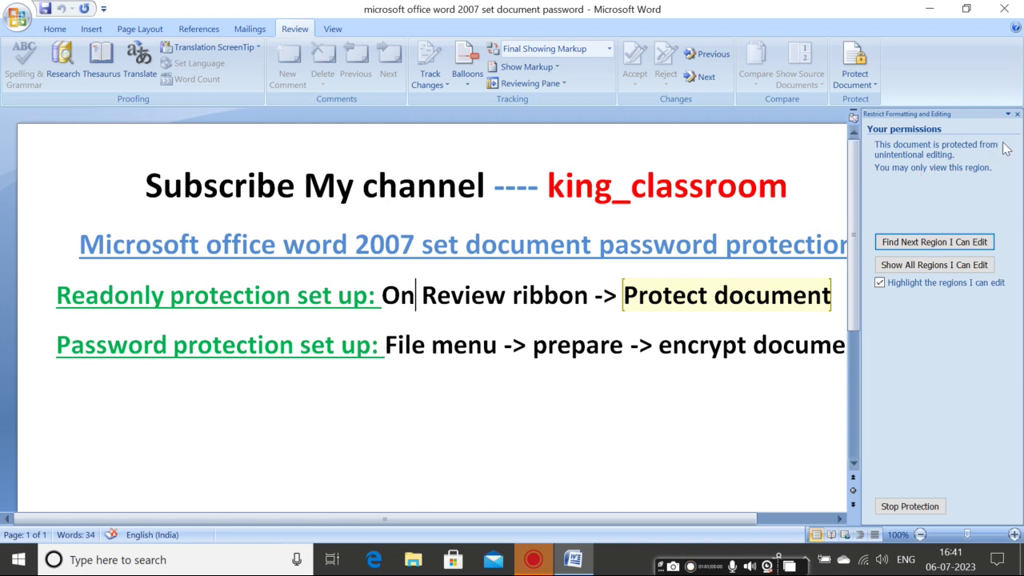
click(1017, 114)
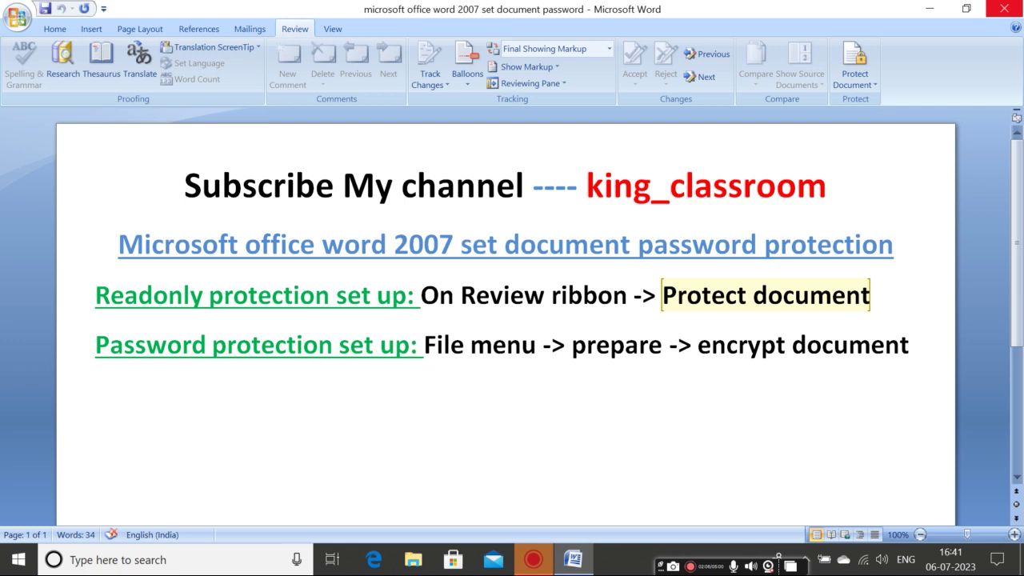
Close Word and reopen the protected document from Windows search recent items.
click(1004, 9)
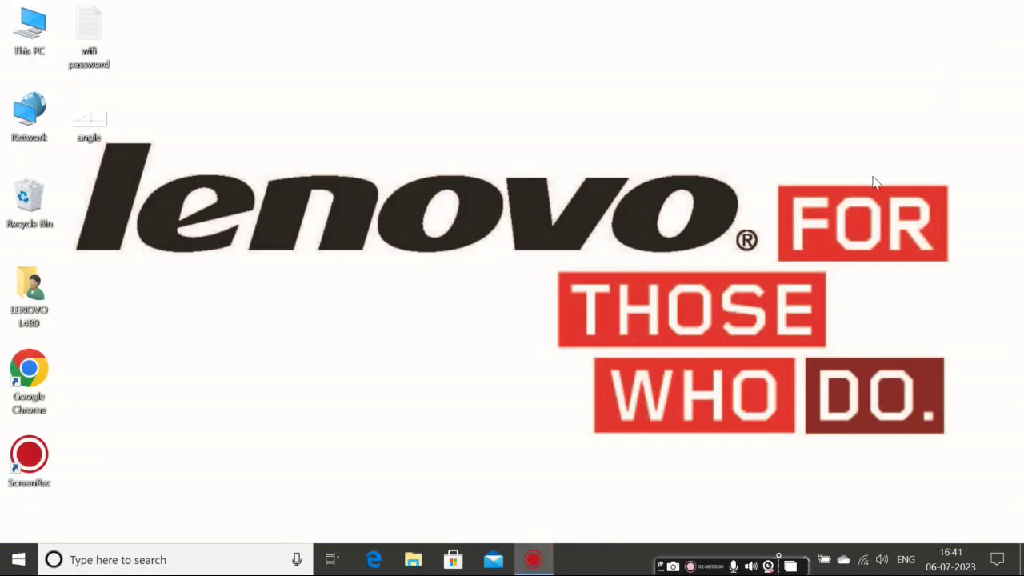
click(68, 563)
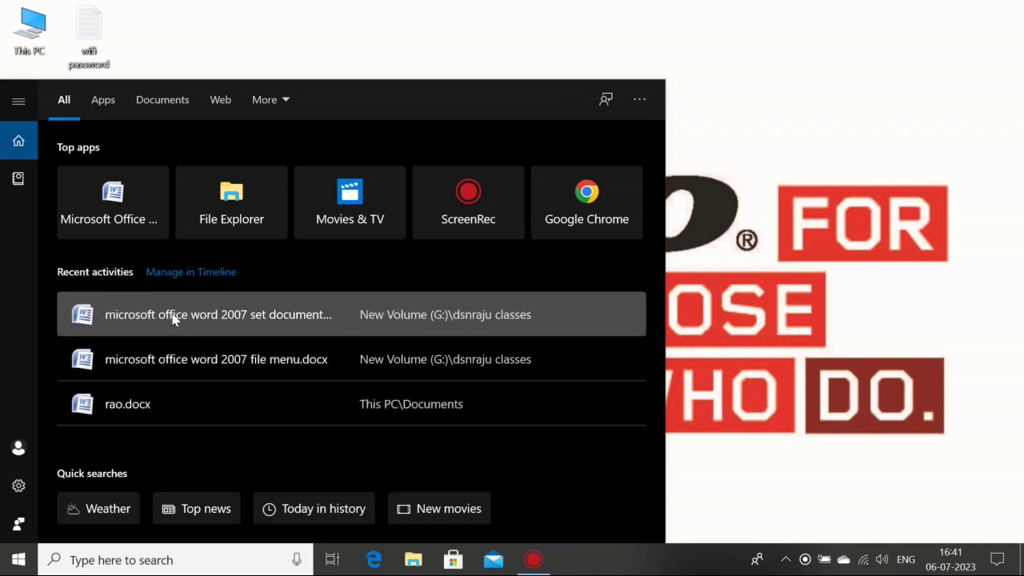
click(175, 317)
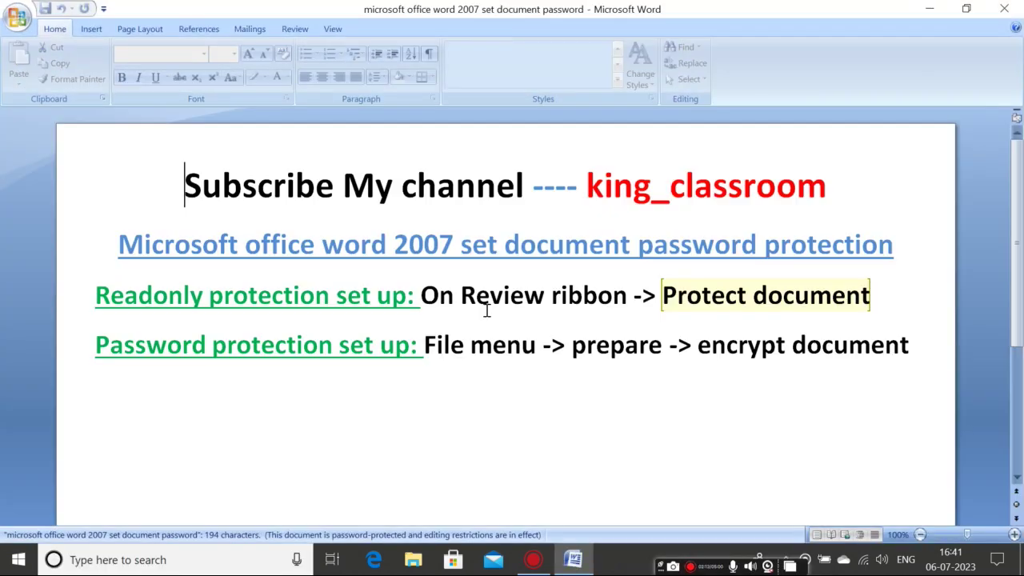
Try deleting characters and the words prepare and encrypt; the locked text won't change.
click(607, 315)
key(BackSpace)
click(583, 353)
key(BackSpace)
click(600, 355)
click(498, 354)
key(BackSpace)
click(674, 353)
key(BackSpace)
double_click(708, 346)
click(534, 345)
double_click(564, 340)
key(BackSpace)
Try deleting the words set, File and parts of prepare; the edits stay blocked.
click(509, 302)
double_click(464, 296)
click(462, 240)
double_click(445, 244)
key(BackSpace)
click(418, 322)
click(405, 345)
double_click(404, 346)
key(BackSpace)
click(559, 346)
click(573, 350)
click(602, 349)
key(BackSpace)
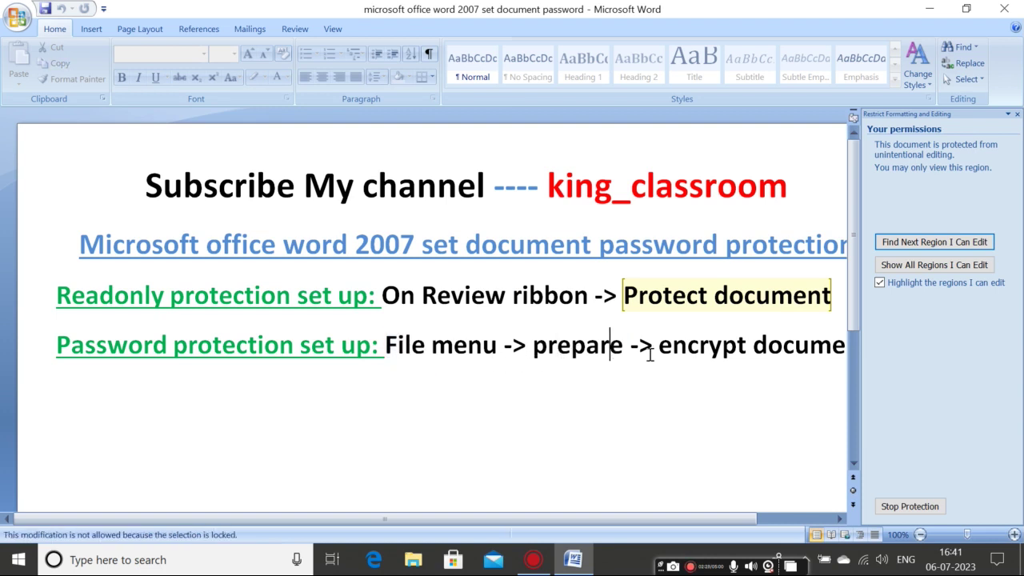
double_click(690, 345)
click(602, 349)
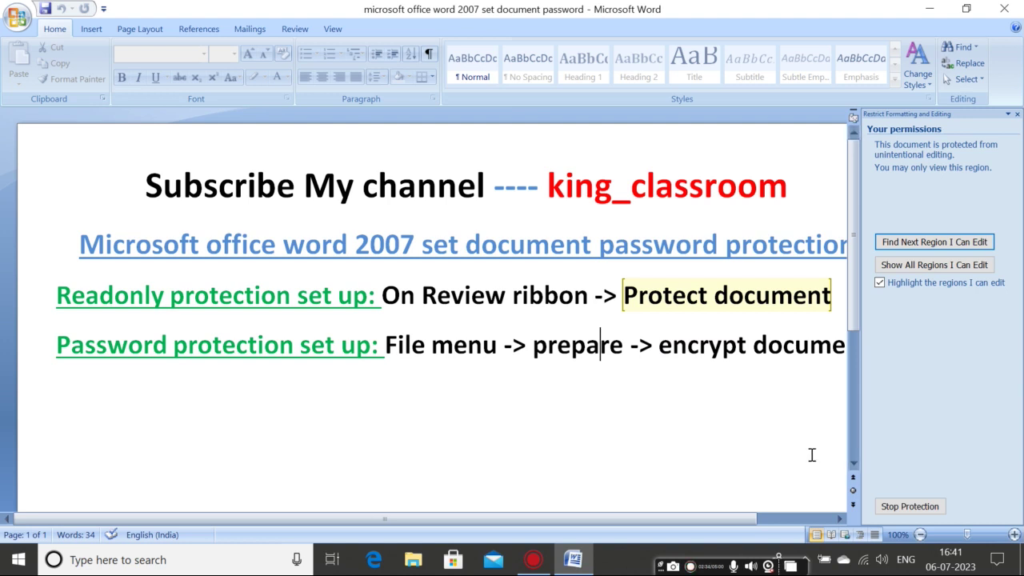
Stop the protection by entering the document password, then close the restrictions pane.
click(908, 509)
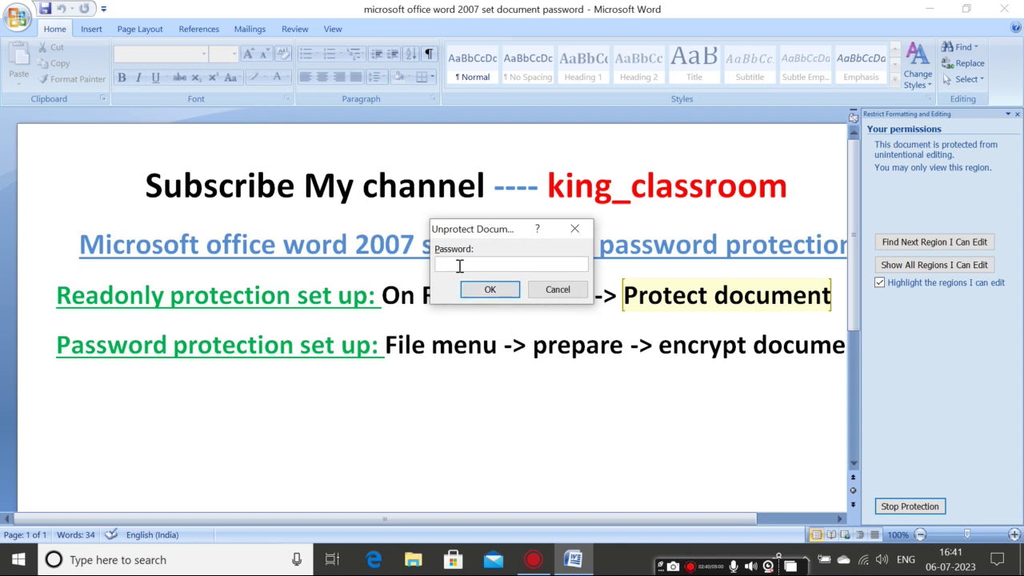
click(494, 290)
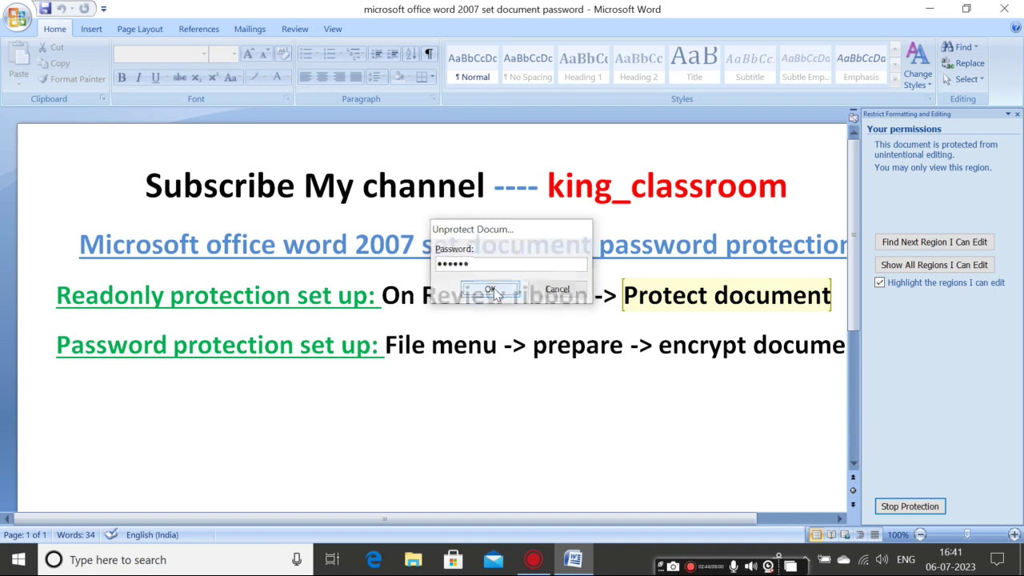
click(1017, 113)
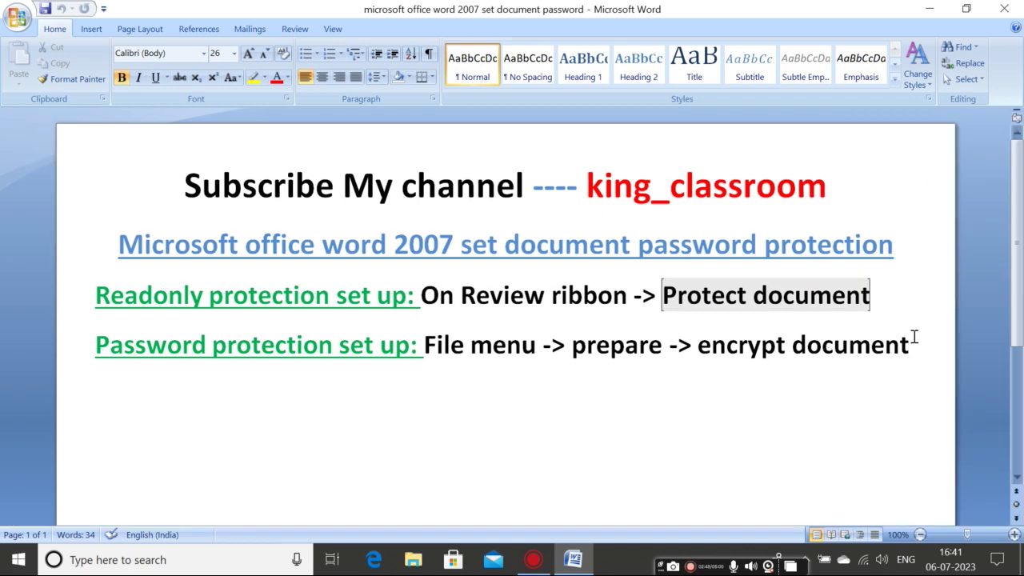
key(Return)
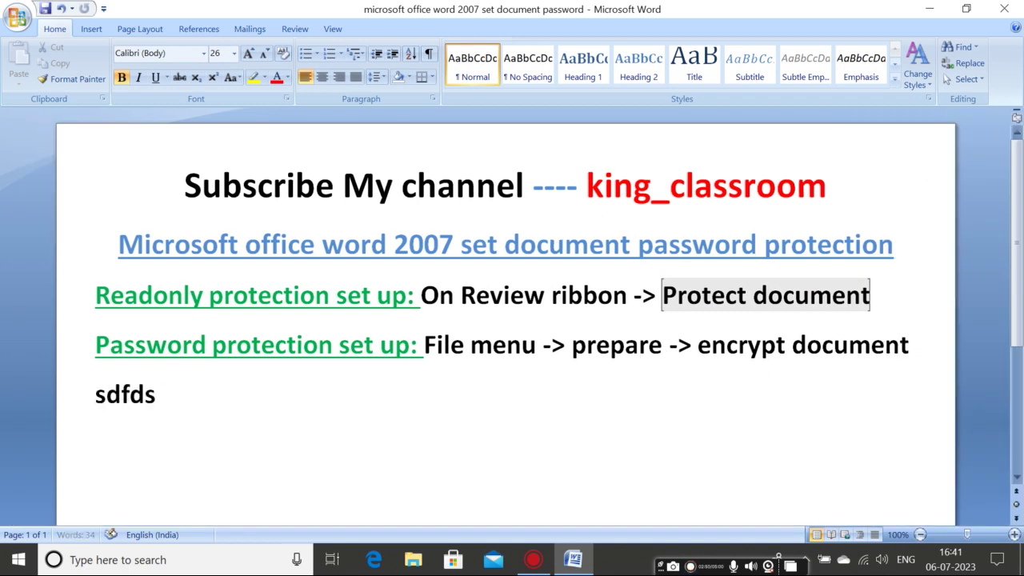
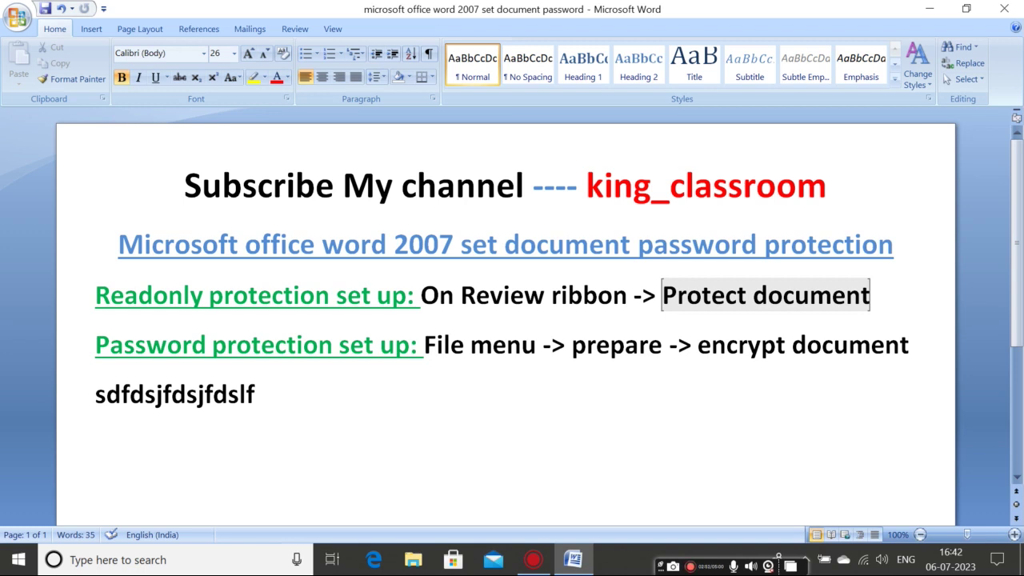
drag(96, 298, 419, 301)
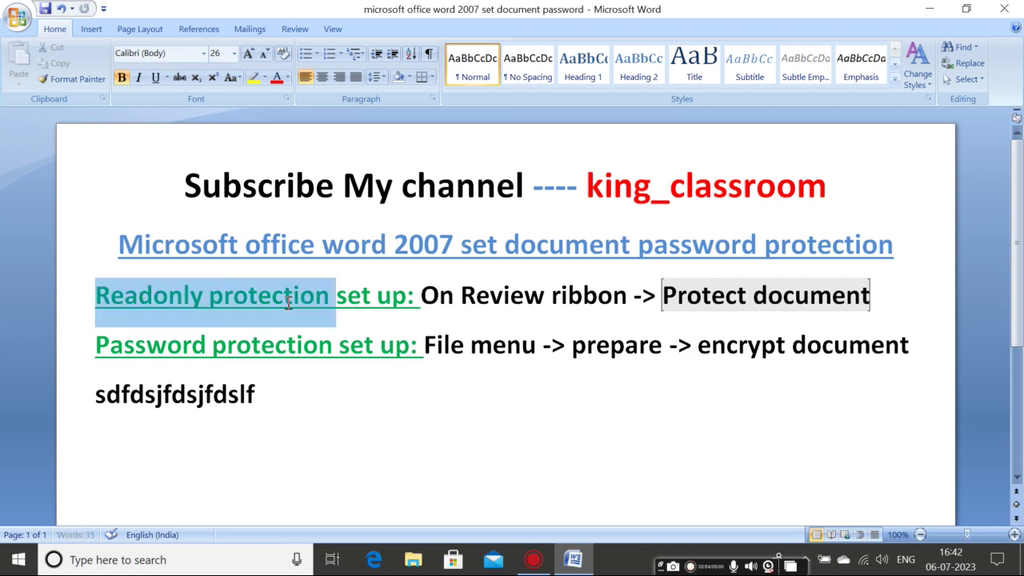
drag(254, 394, 103, 408)
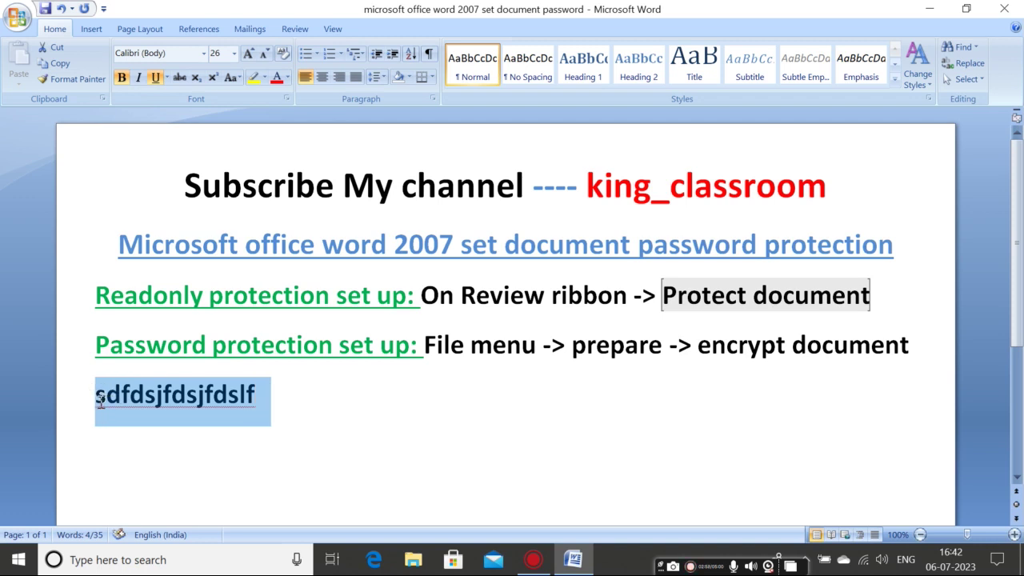
key(Delete)
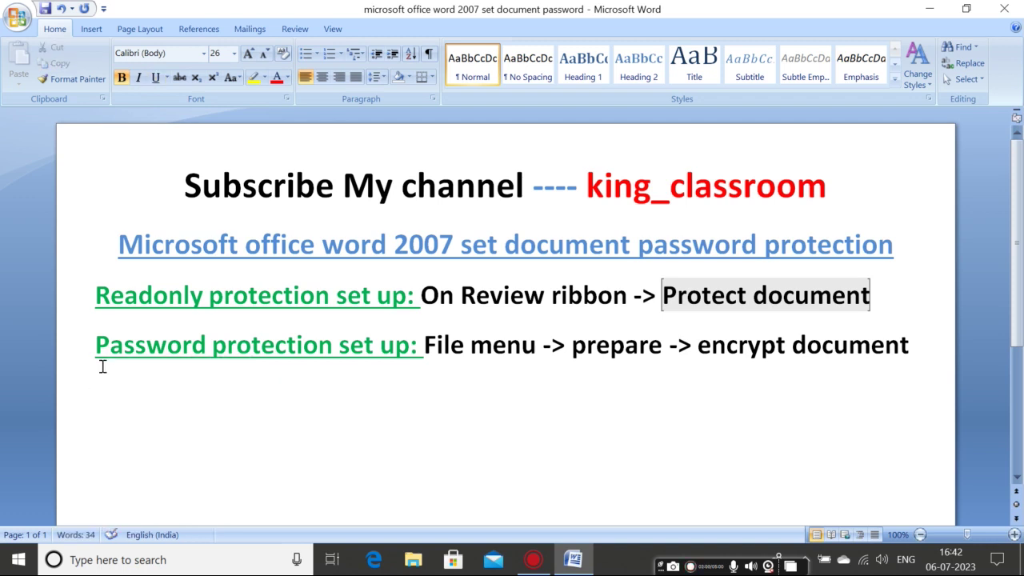
mouse_move(96, 346)
mouse_down()
mouse_move(625, 357)
mouse_move(841, 346)
mouse_up()
click(426, 350)
click(696, 354)
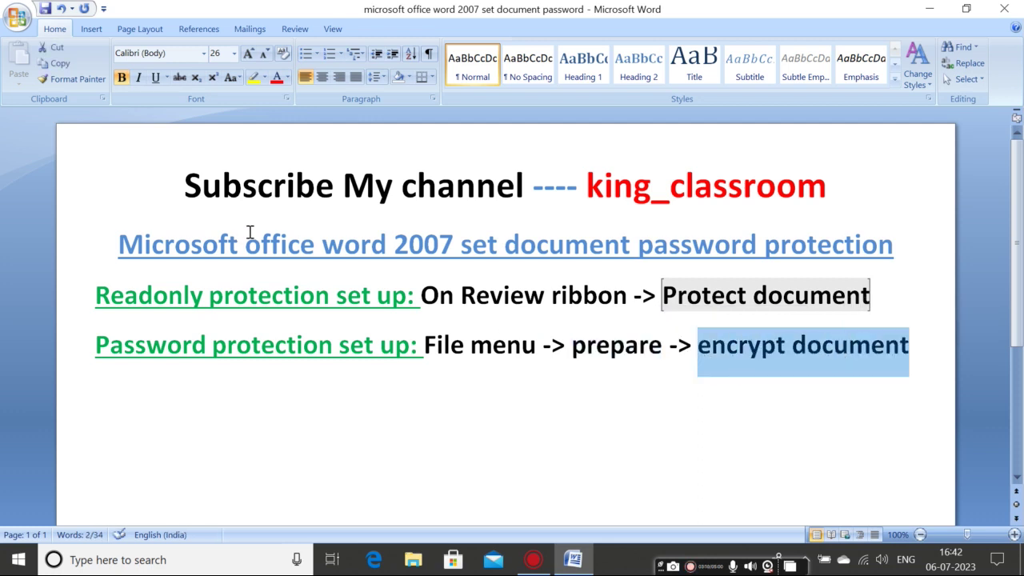
Cancel the accidental close prompt and show the Office menu's Prepare options.
click(437, 344)
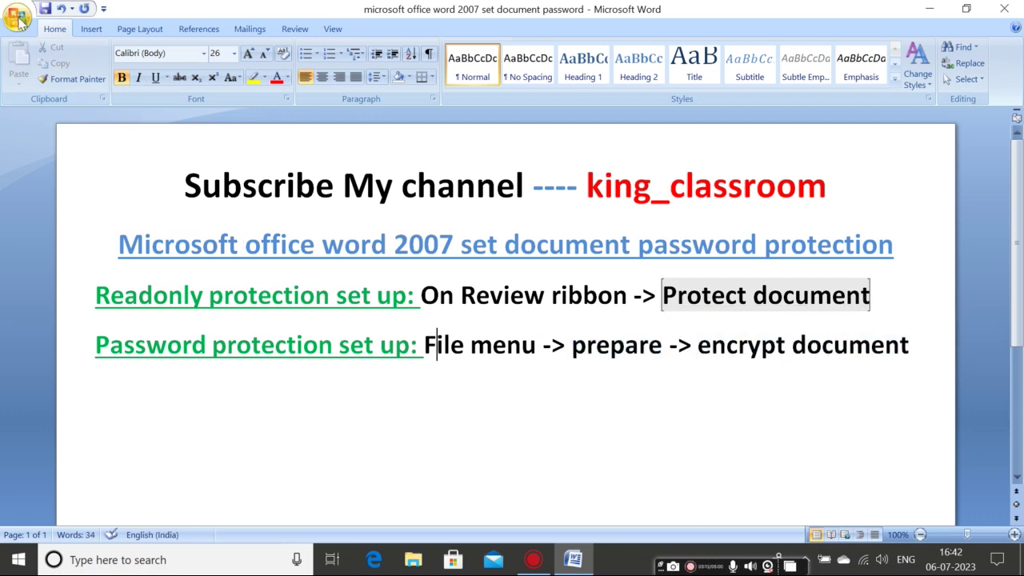
click(19, 21)
click(19, 21)
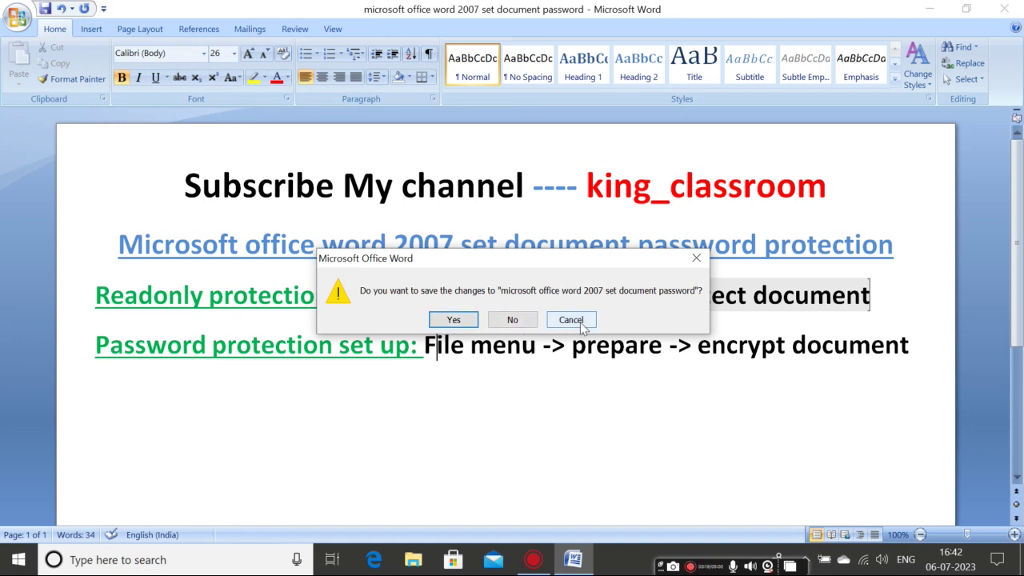
click(566, 324)
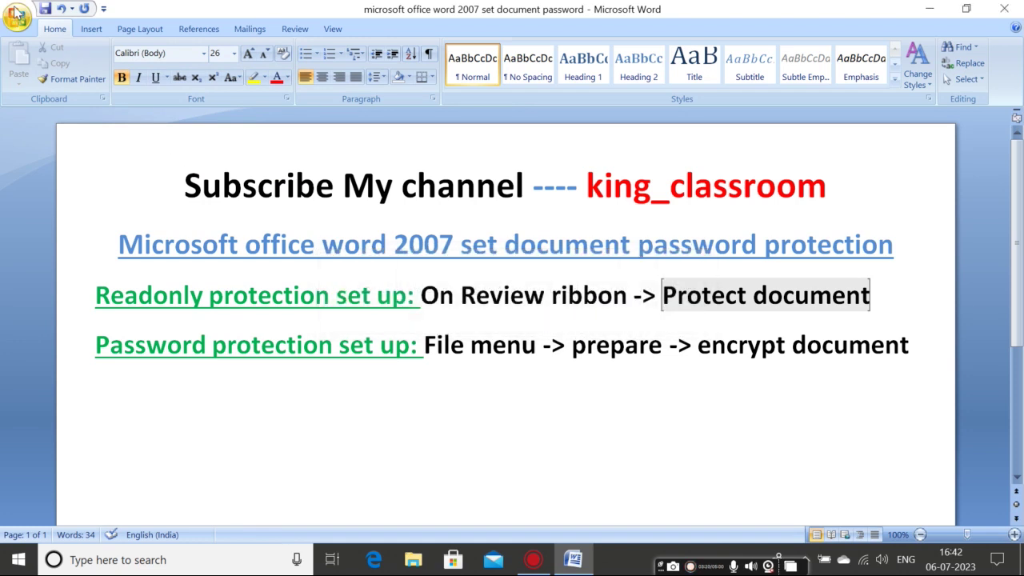
click(18, 16)
mouse_move(51, 232)
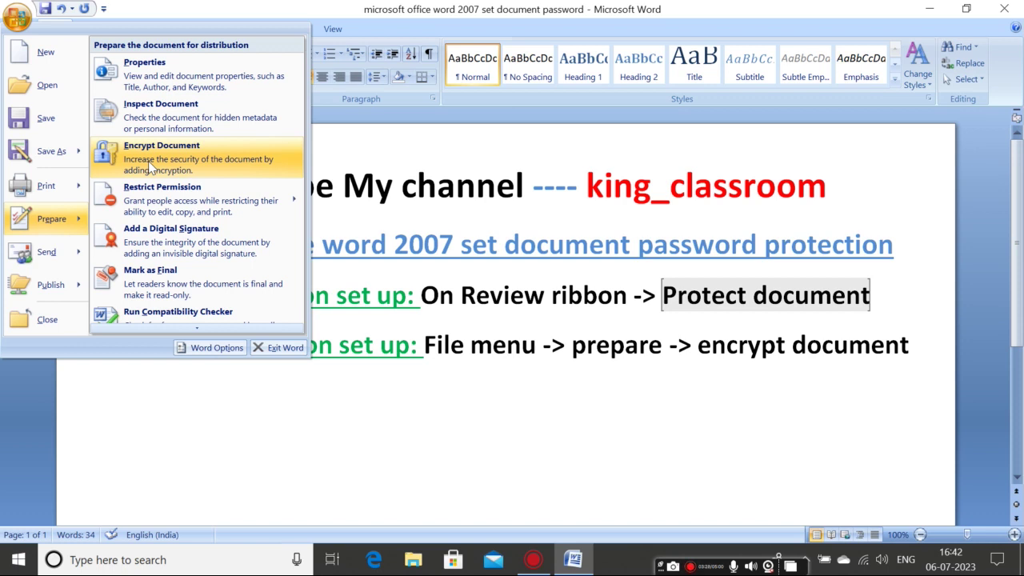
Choose Encrypt Document and enter the open password twice to confirm it.
click(150, 156)
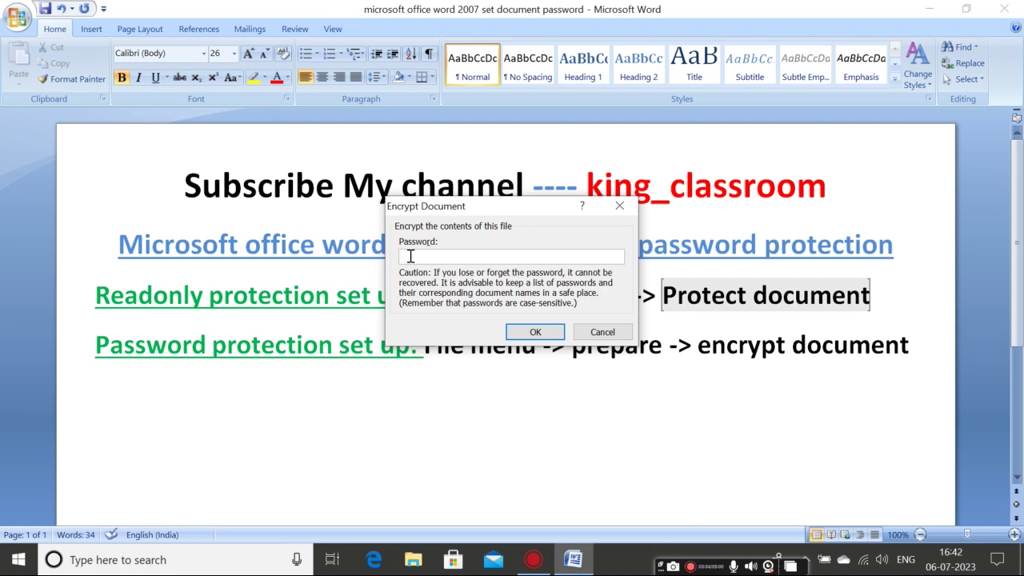
click(544, 332)
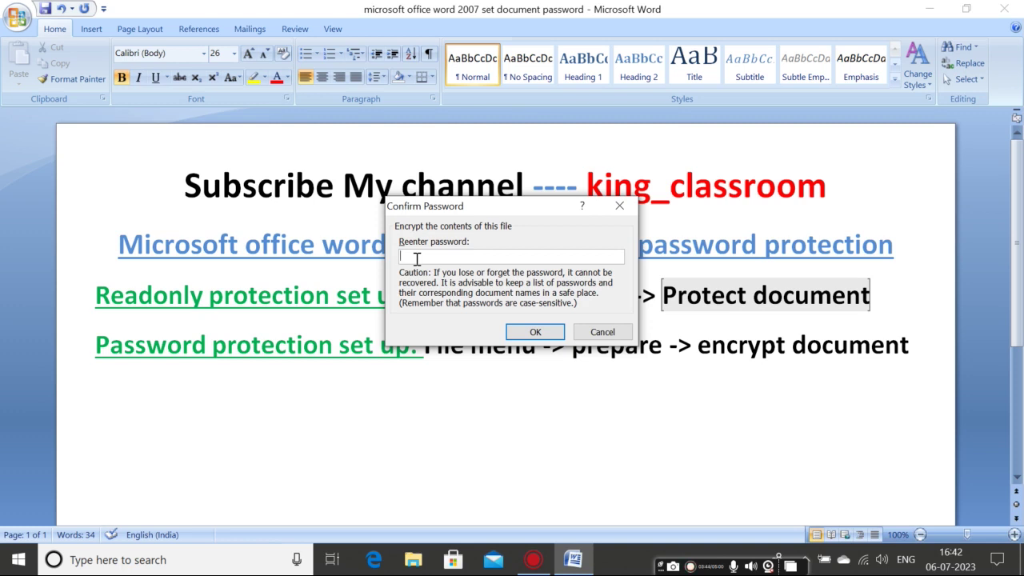
click(532, 331)
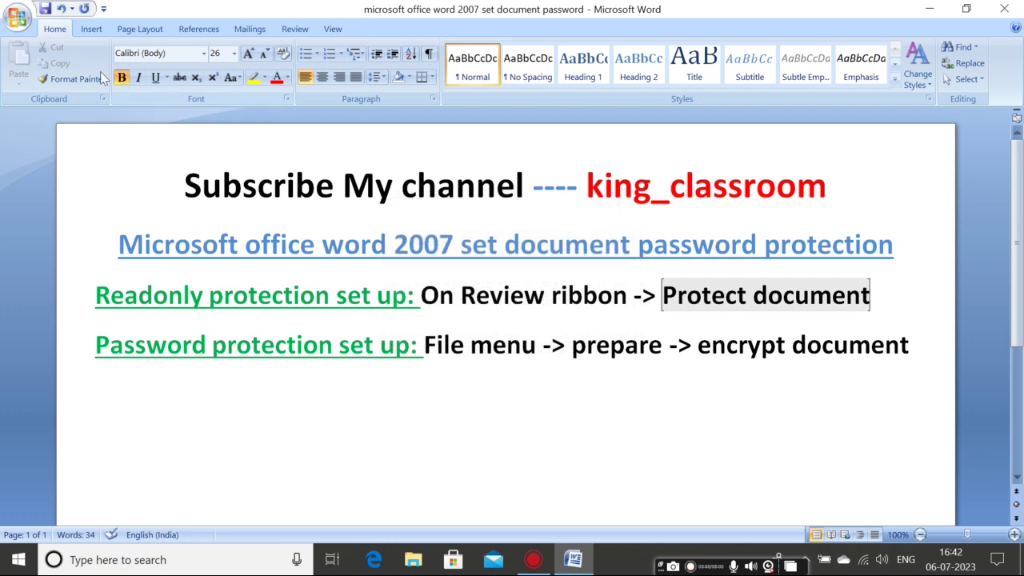
Save the encrypted document, close Word, and reopen the file from Windows search.
click(21, 26)
click(42, 114)
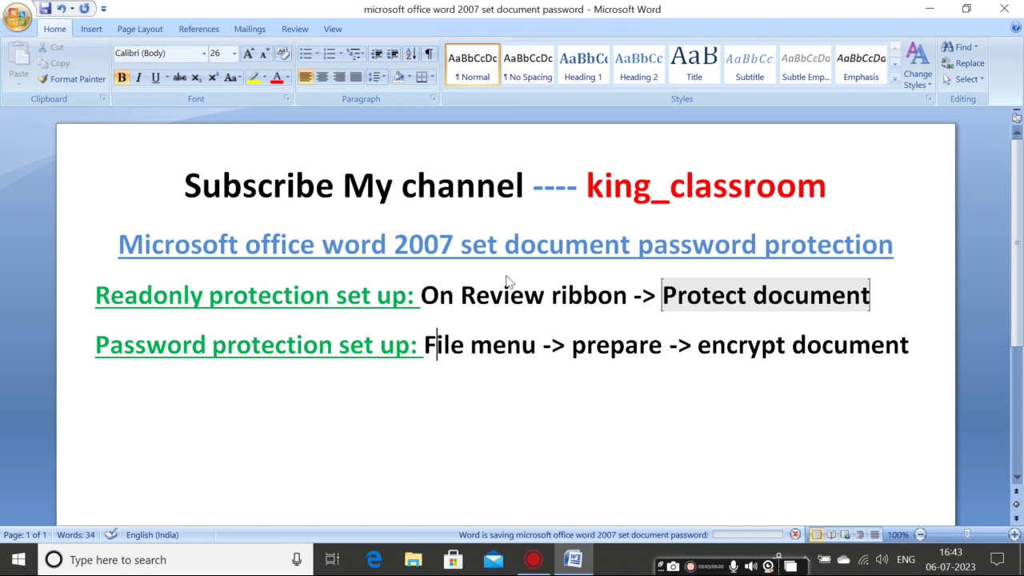
click(524, 295)
click(1004, 8)
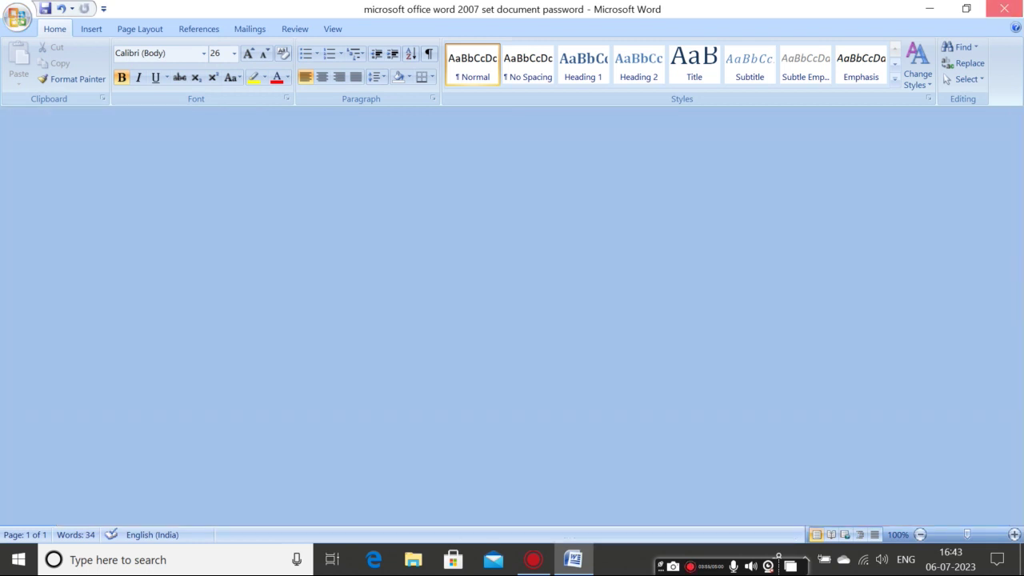
click(125, 560)
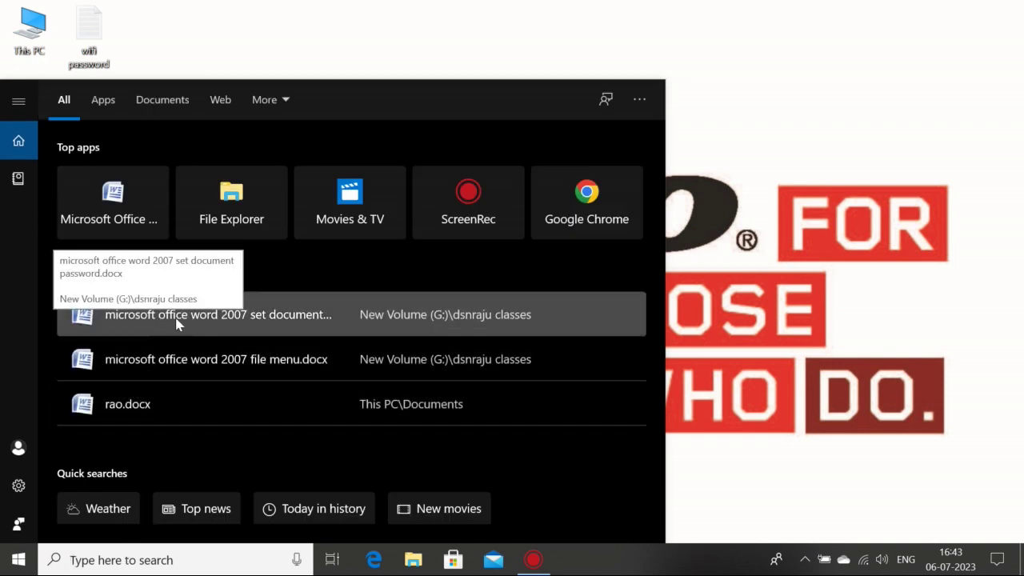
click(180, 323)
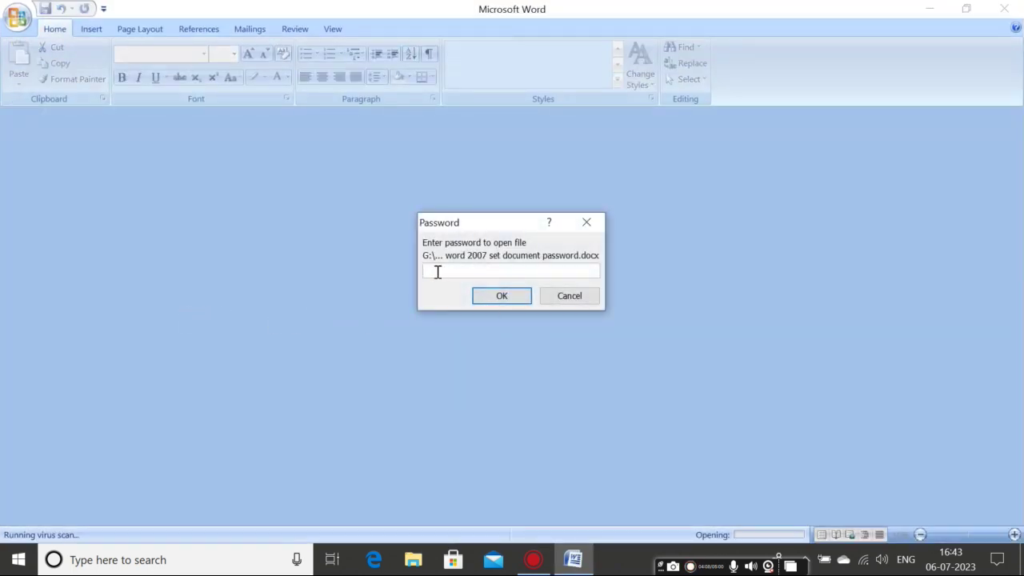
Enter the open password to unlock the file, then select the Password protection set up: label.
click(484, 296)
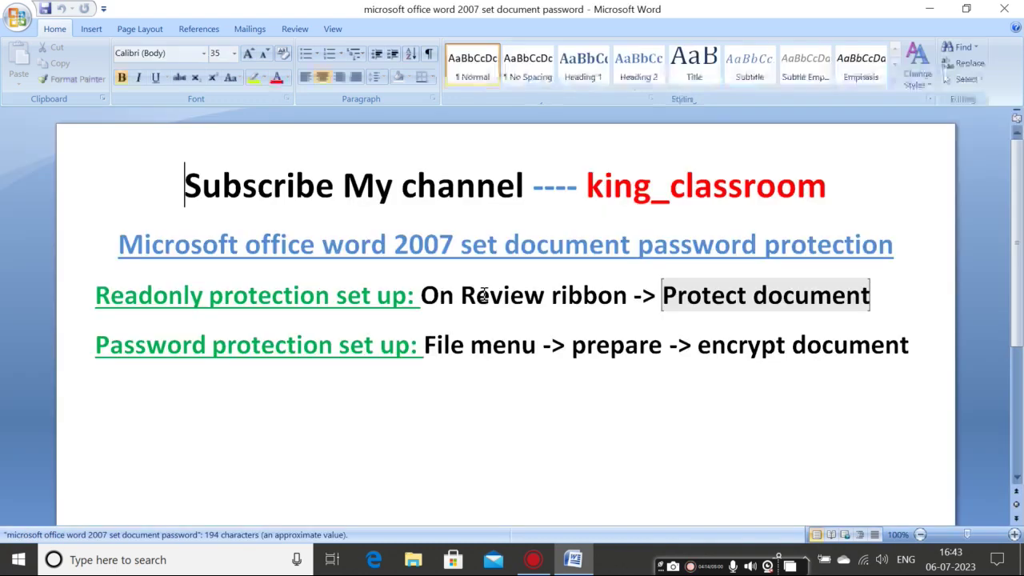
drag(96, 344, 405, 348)
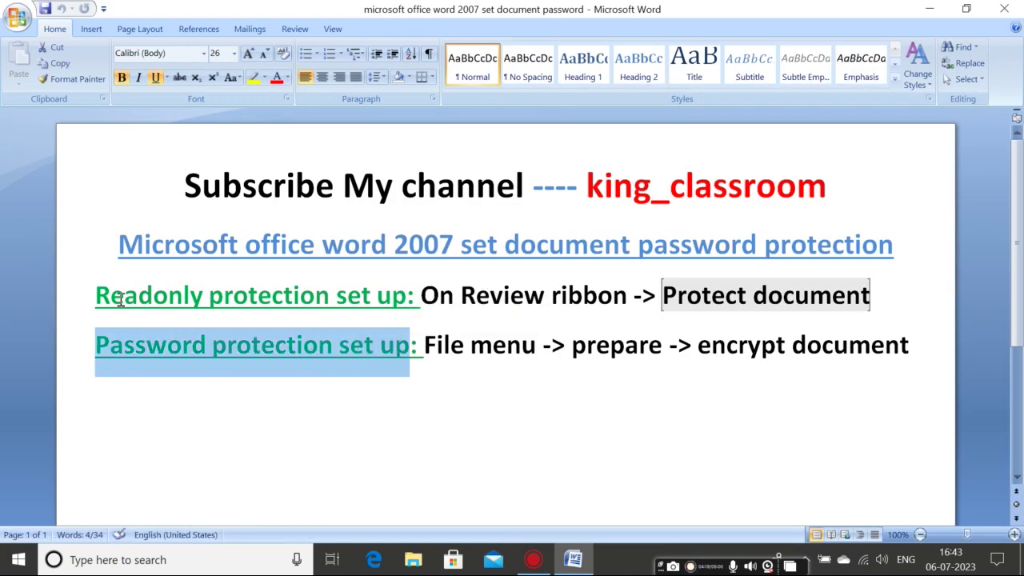
drag(96, 295, 408, 296)
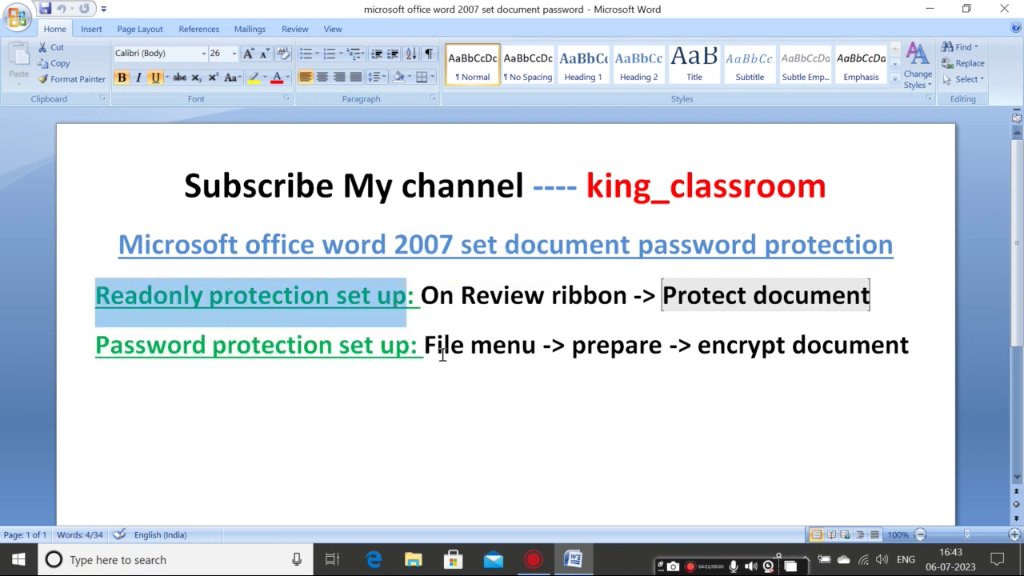
click(442, 355)
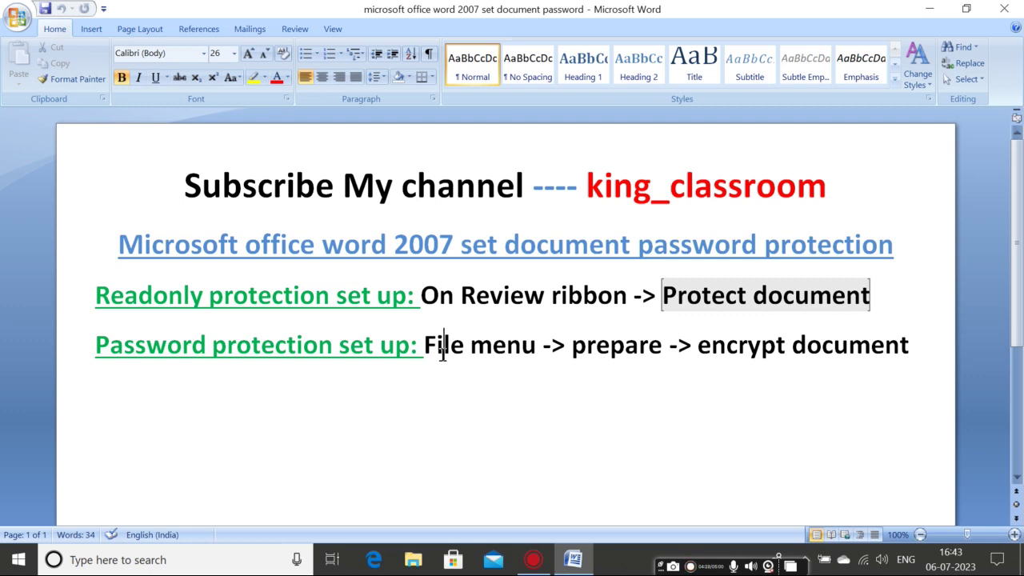
click(95, 348)
drag(104, 348, 412, 358)
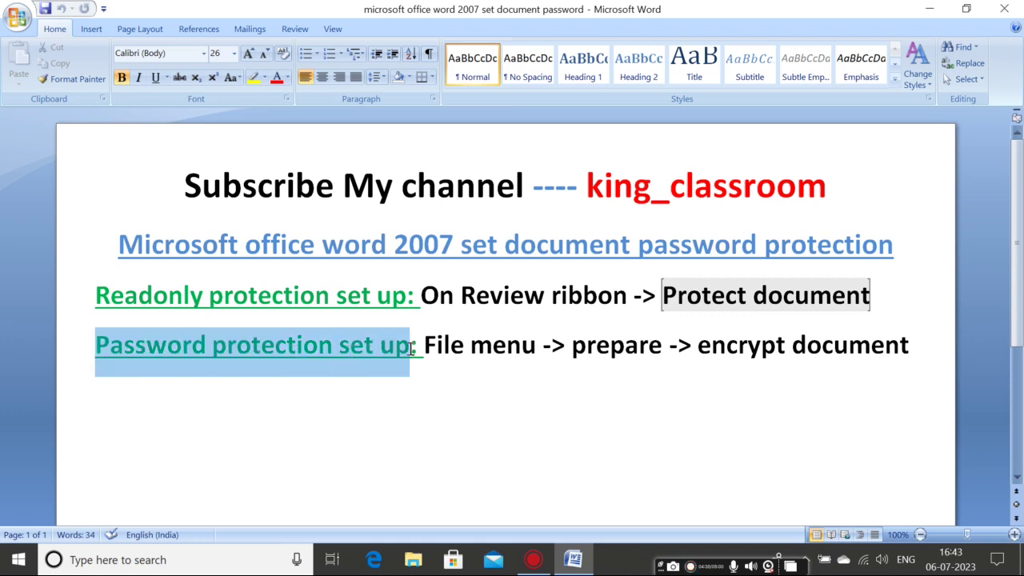